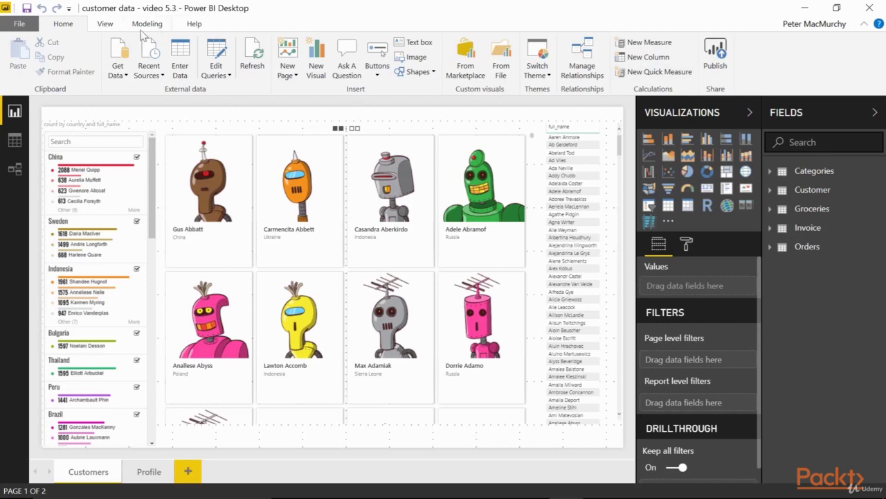
Step: Show the Bookmarks pane and add a bookmark named 'Start' for the unfiltered Customers page
{"action": "left_click", "coordinate": [110, 25]}
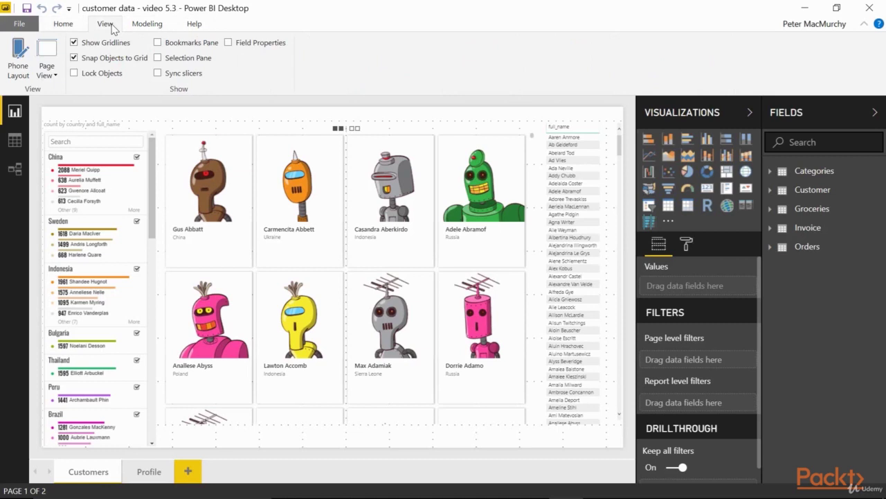
{"action": "left_click", "coordinate": [158, 43]}
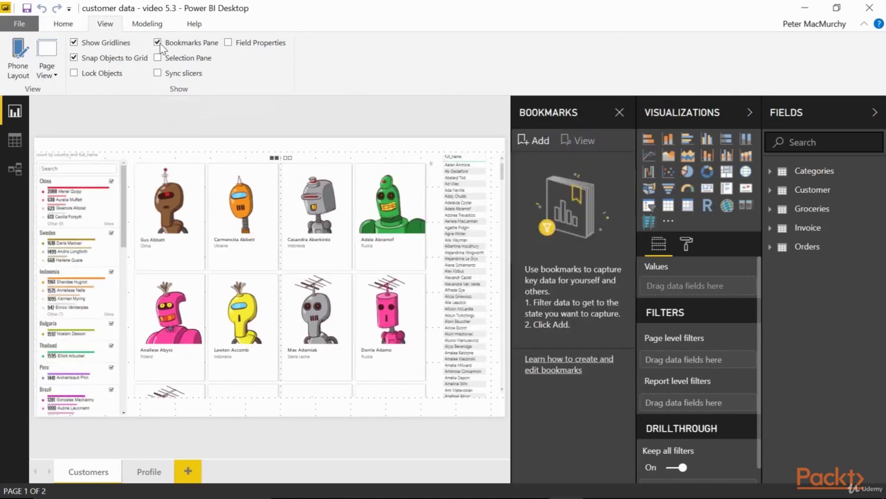
{"action": "left_click", "coordinate": [539, 141]}
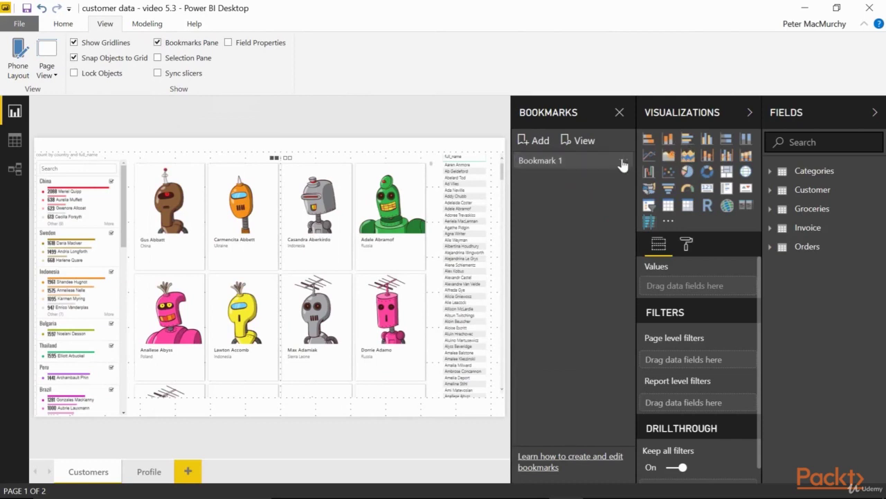
{"action": "left_click", "coordinate": [623, 160]}
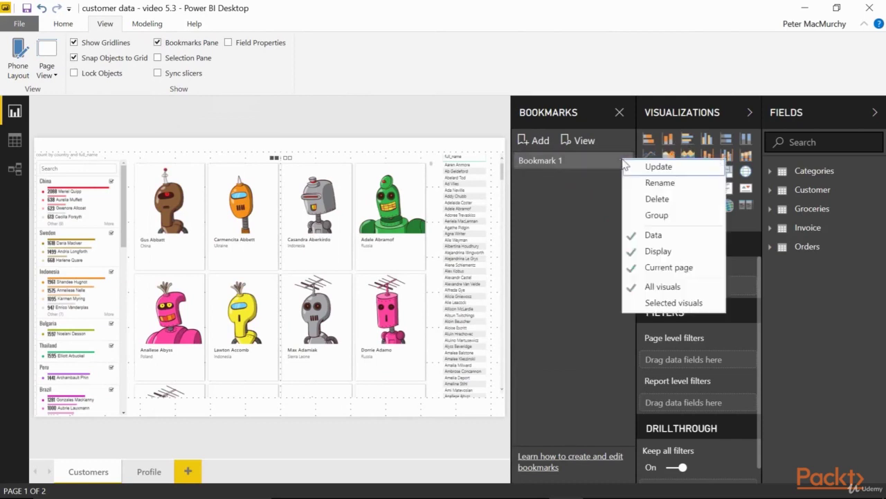
{"action": "left_click", "coordinate": [654, 183]}
{"action": "type", "text": "Start"}
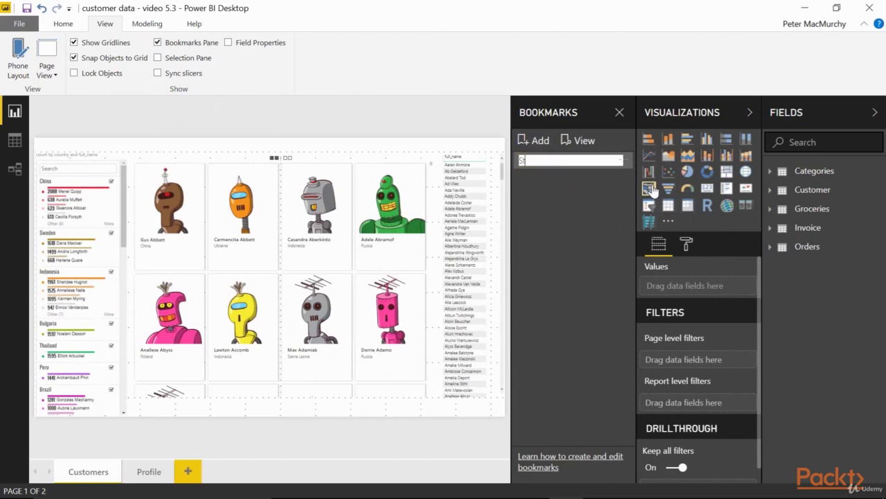
{"action": "key", "text": "Return"}
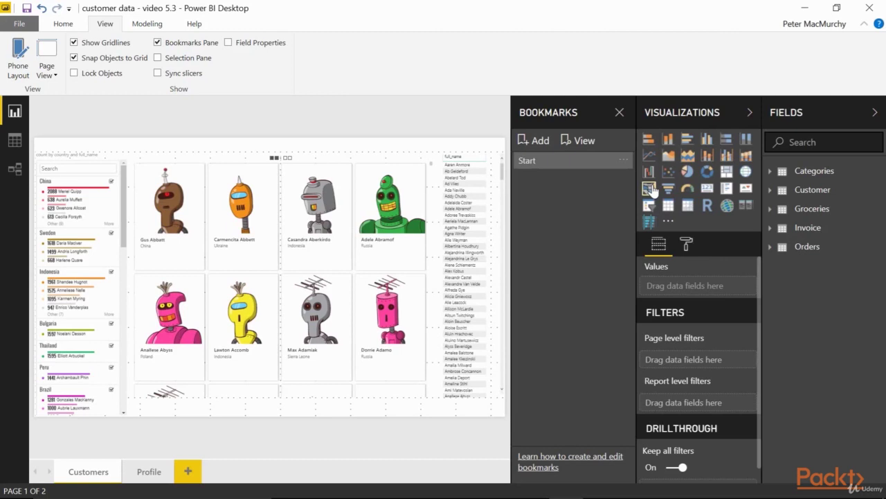
Step: Filter the page to the top China customer and save it as bookmark 'Select Meriel'
{"action": "left_click", "coordinate": [68, 191]}
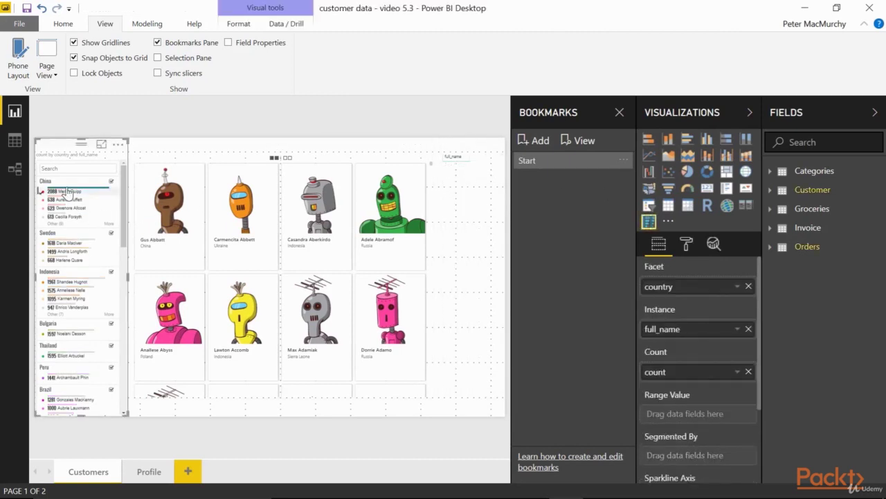
{"action": "left_click", "coordinate": [537, 140]}
{"action": "left_click", "coordinate": [623, 177]}
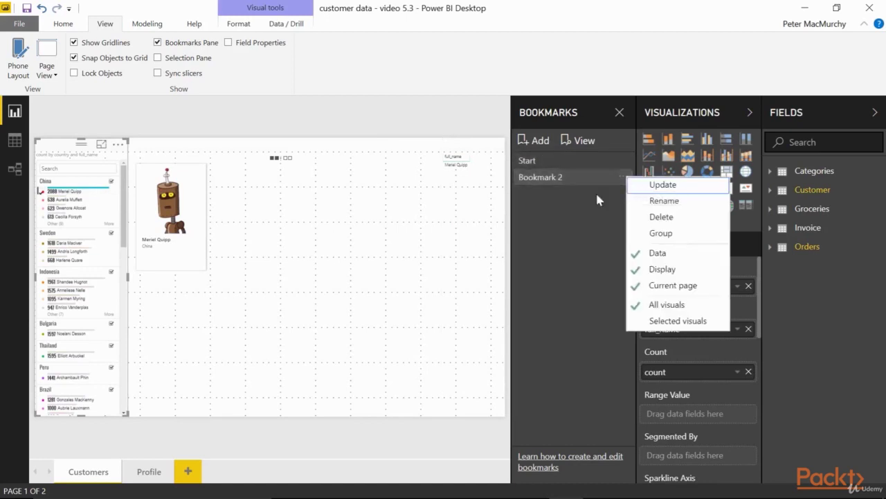
{"action": "left_click", "coordinate": [647, 201]}
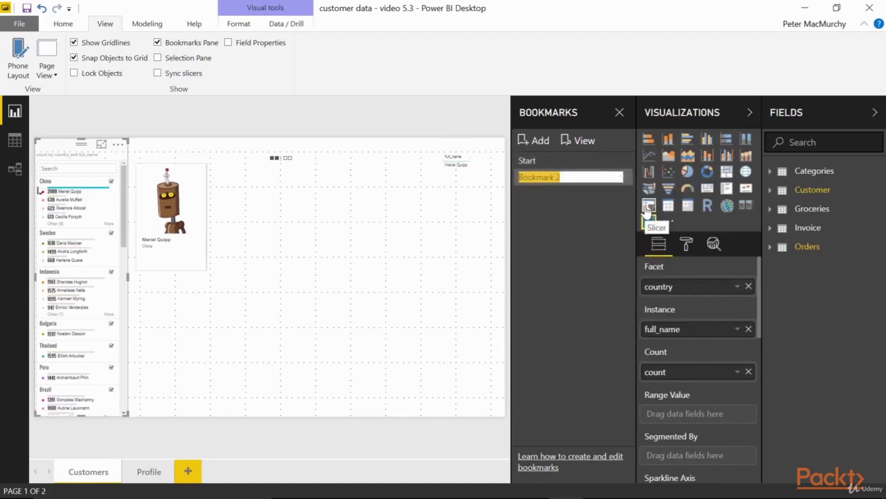
{"action": "type", "text": "Select Meriel"}
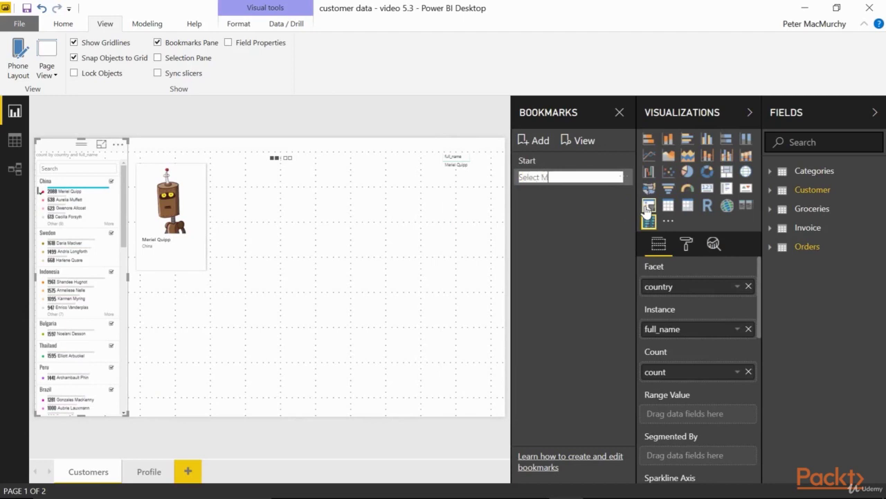
{"action": "key", "text": "Return"}
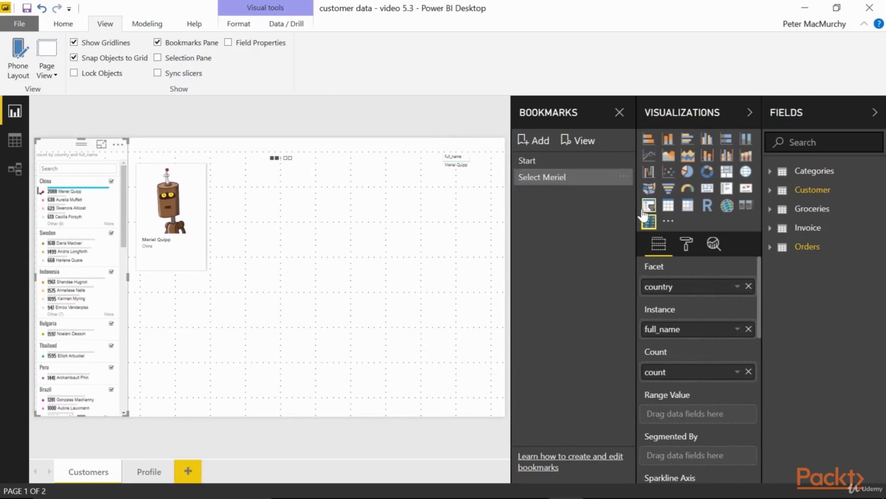
Step: Drill through to that customer's Profile page and bookmark it as 'Profile Meriel'
{"action": "right_click", "coordinate": [462, 173]}
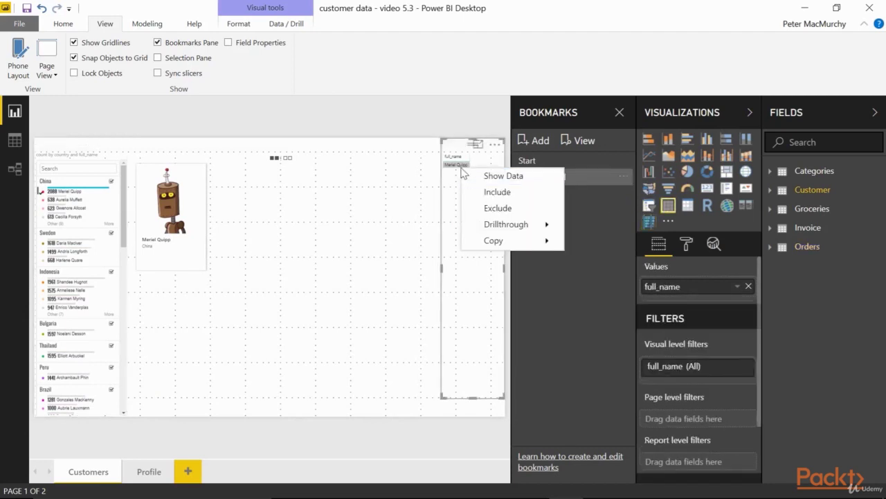
{"action": "mouse_move", "coordinate": [512, 226]}
{"action": "left_click", "coordinate": [597, 227]}
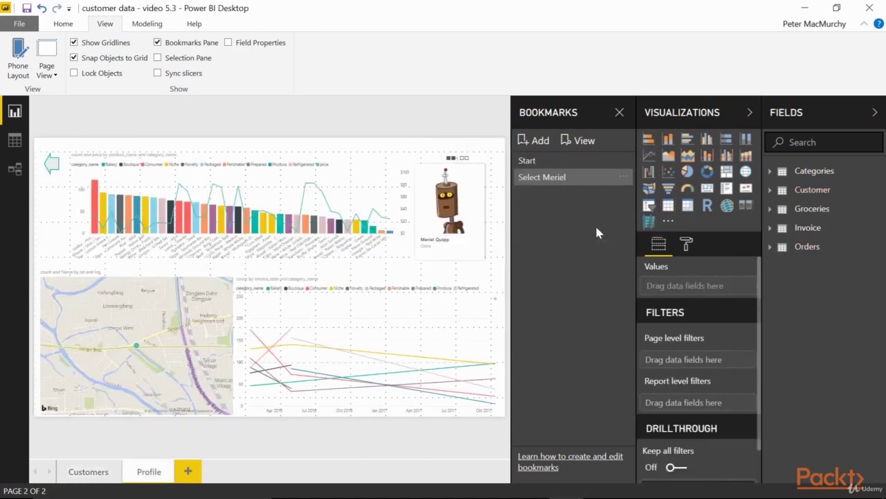
{"action": "left_click", "coordinate": [534, 140]}
{"action": "left_click", "coordinate": [623, 196]}
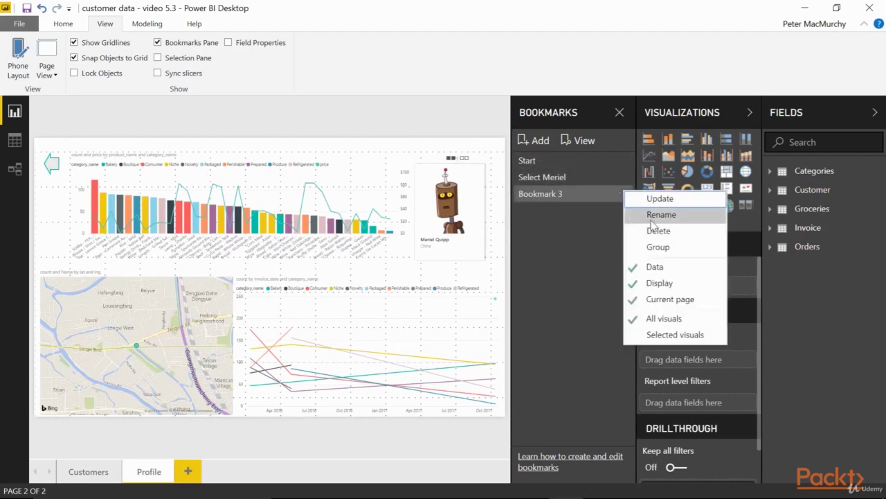
{"action": "left_click", "coordinate": [652, 211]}
{"action": "type", "text": "Profile Meriel"}
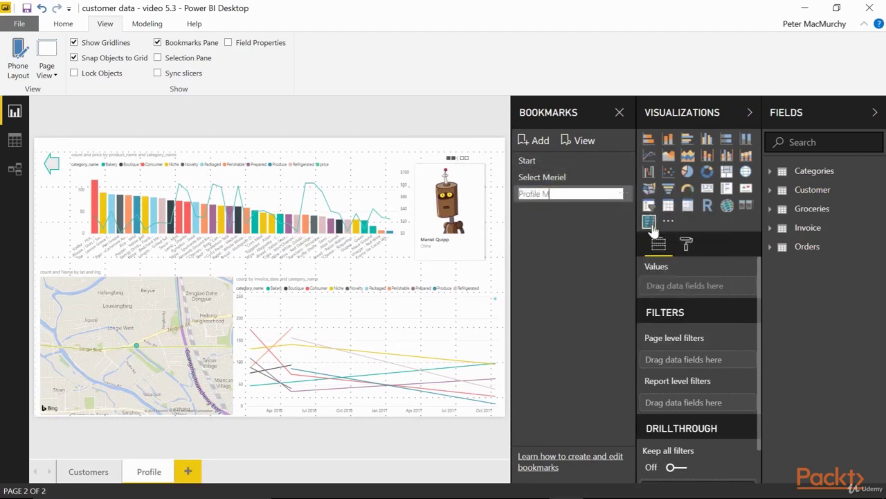
{"action": "key", "text": "Return"}
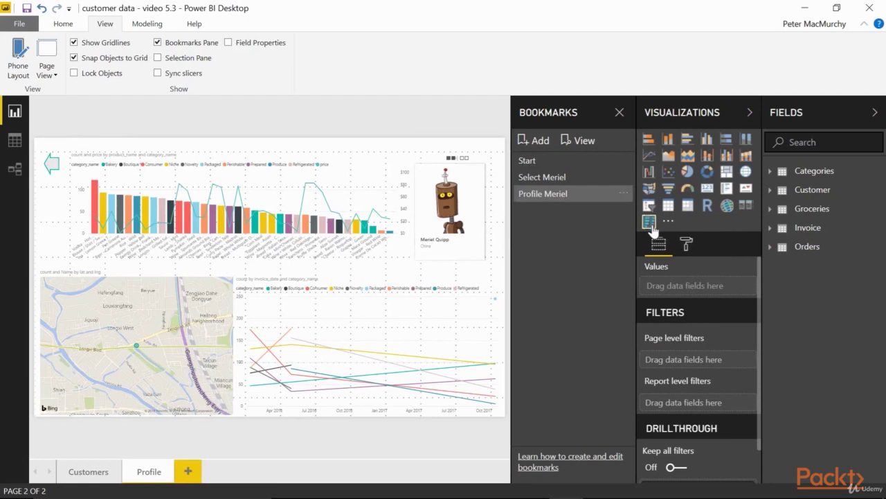
Step: Test the Start, Select Meriel and Profile Meriel bookmarks, ending back on Start
{"action": "left_click", "coordinate": [570, 161]}
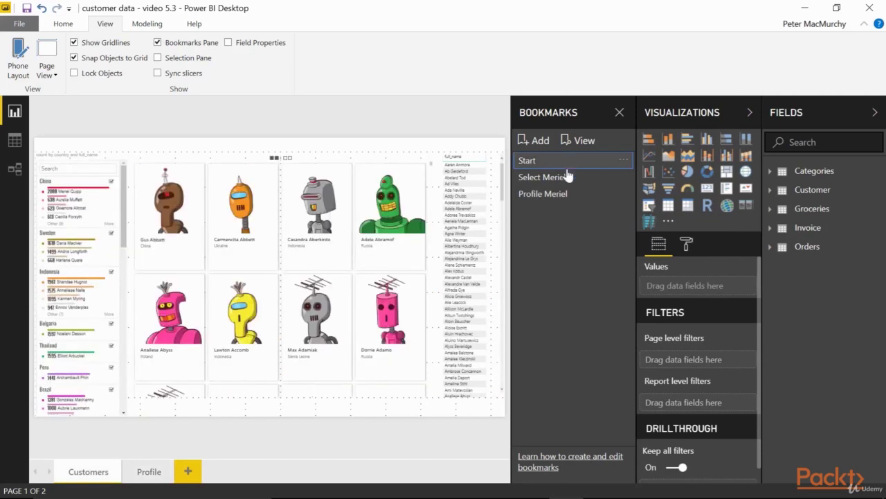
{"action": "left_click", "coordinate": [570, 178]}
{"action": "left_click", "coordinate": [570, 194]}
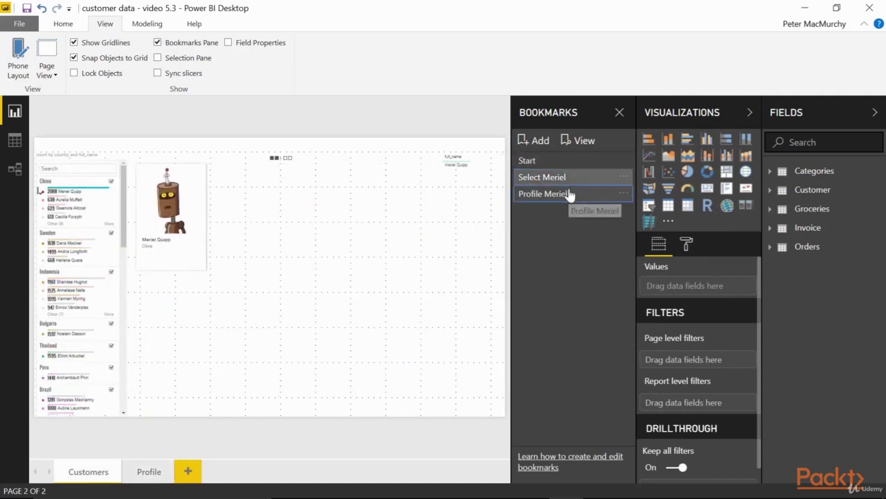
{"action": "left_click", "coordinate": [575, 177]}
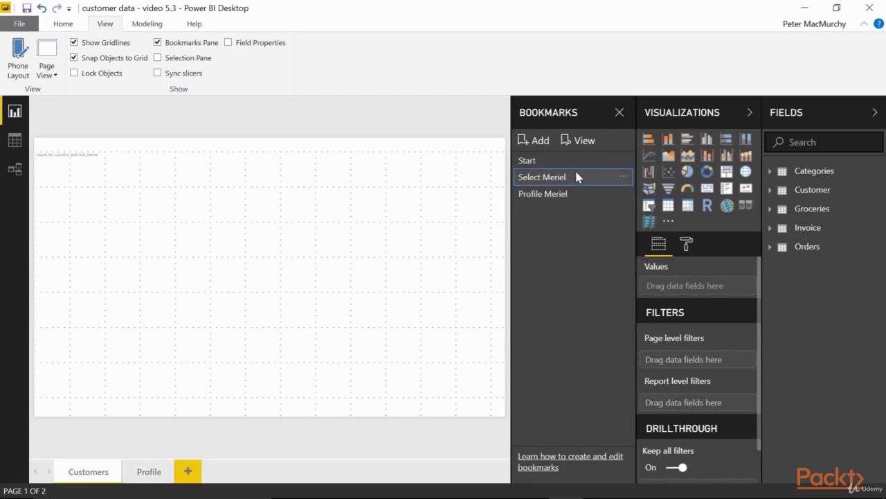
{"action": "left_click", "coordinate": [576, 161]}
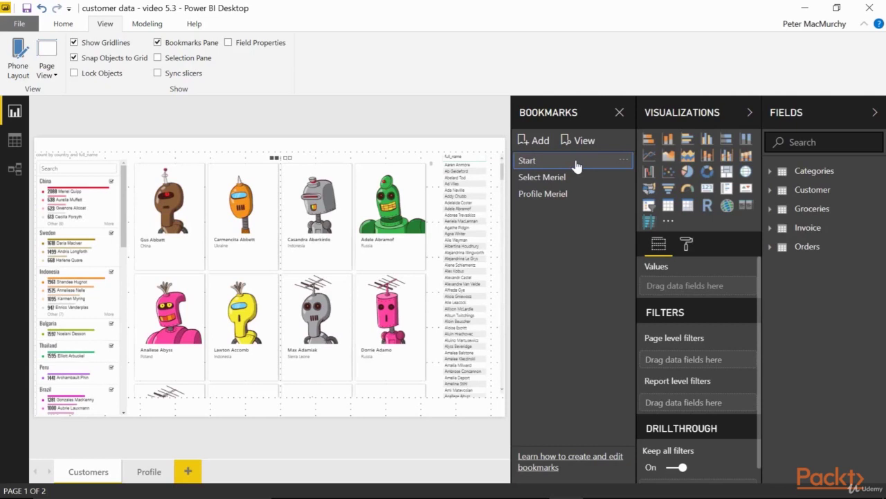
Step: Play the bookmarks as a slideshow with the pane closed, advancing to Profile Meriel (3 of 3)
{"action": "left_click", "coordinate": [584, 141]}
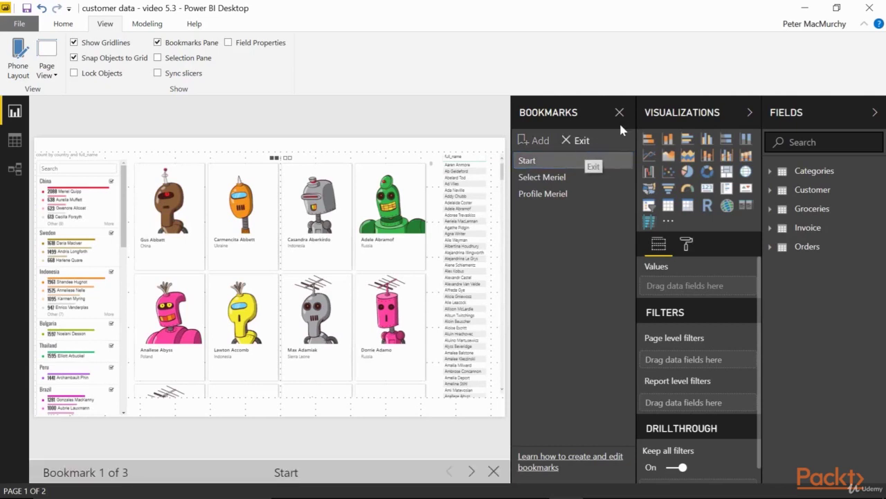
{"action": "left_click", "coordinate": [619, 113]}
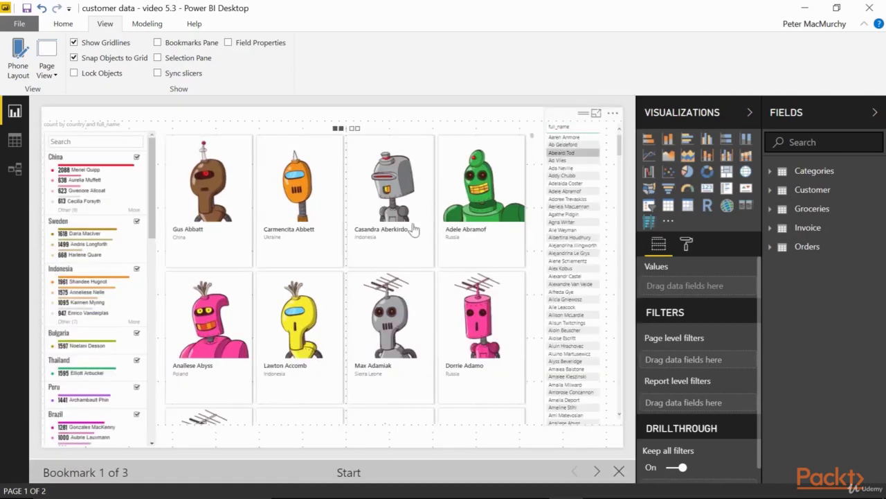
{"action": "left_click", "coordinate": [594, 472]}
{"action": "left_click", "coordinate": [596, 472]}
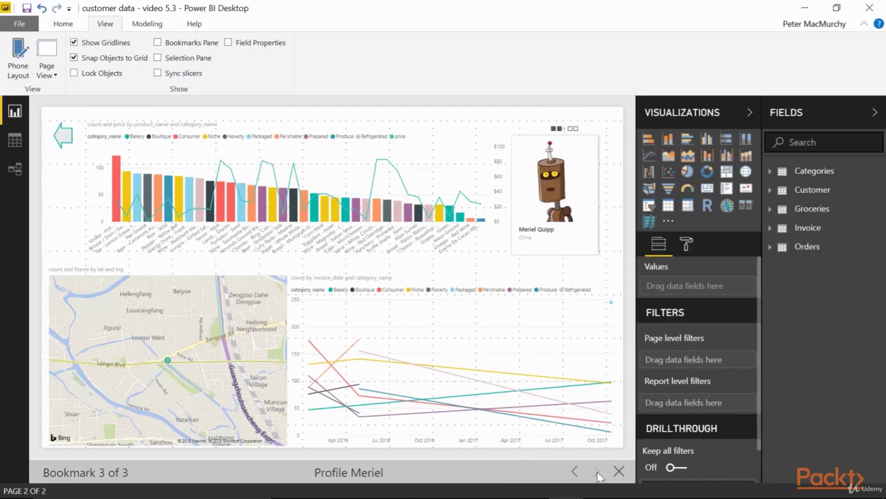
Step: Filter the profile charts to Consumer, update the Profile Meriel bookmark, and verify it from Start
{"action": "left_click", "coordinate": [117, 173]}
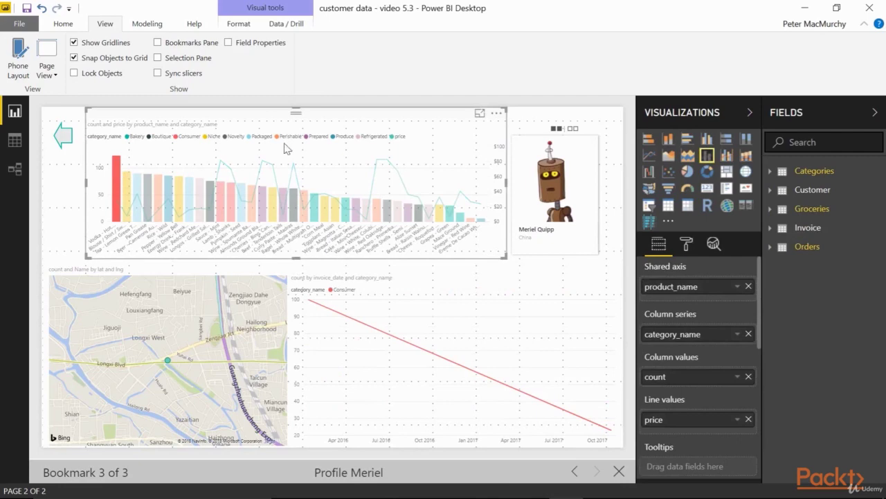
{"action": "left_click", "coordinate": [193, 46]}
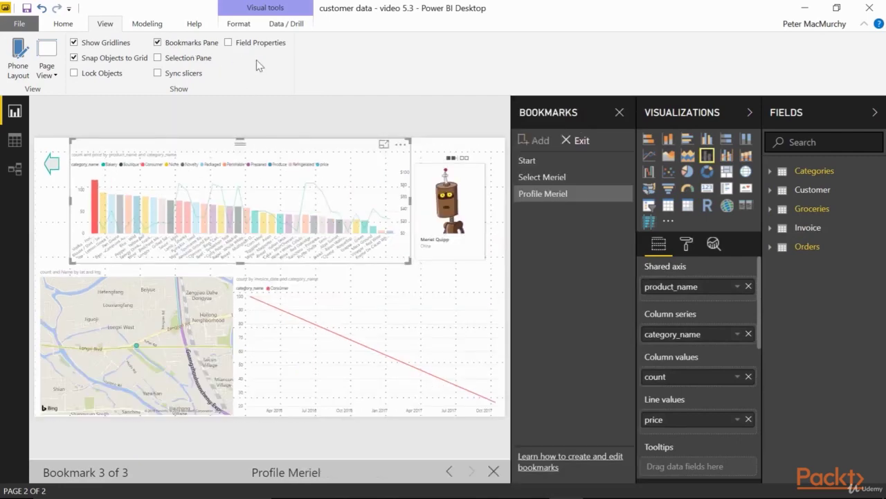
{"action": "right_click", "coordinate": [558, 198]}
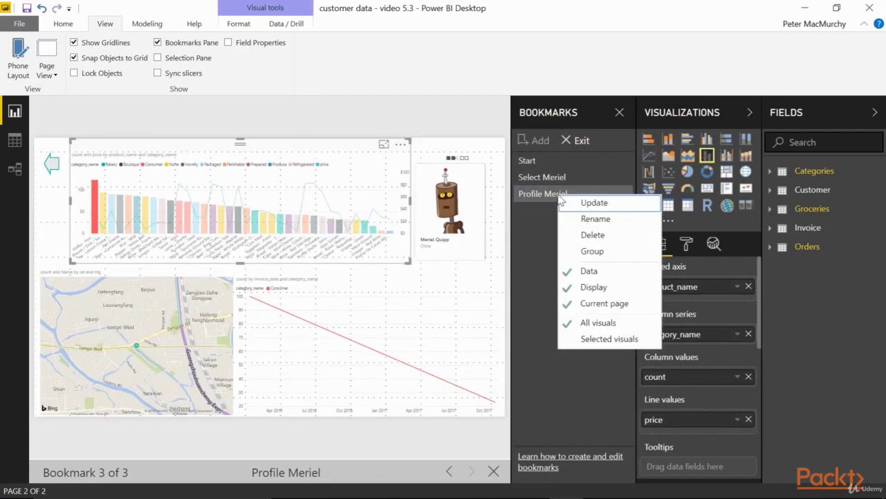
{"action": "left_click", "coordinate": [580, 208]}
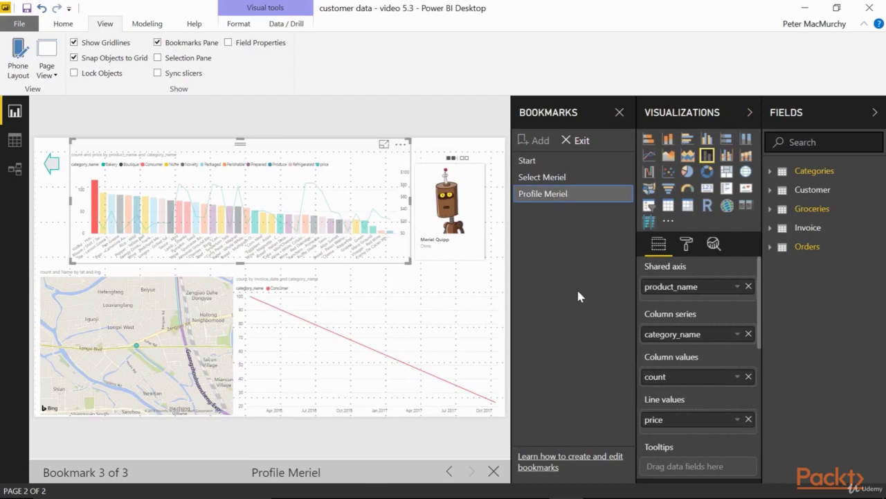
{"action": "left_click", "coordinate": [530, 160]}
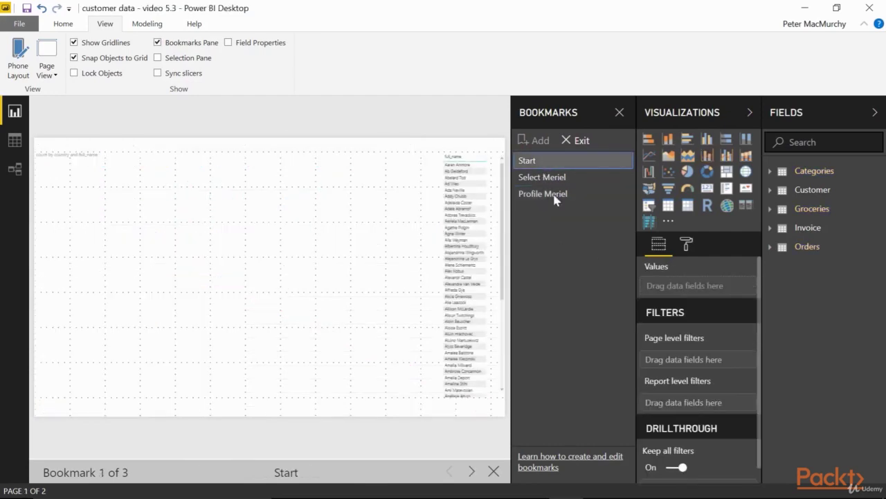
{"action": "left_click", "coordinate": [553, 196]}
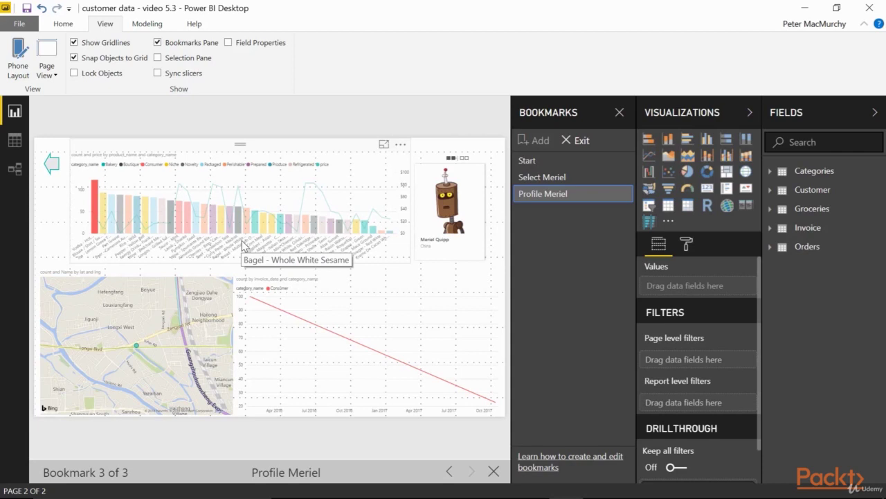
Step: From the Start bookmark, insert a Bookmark button and move it to the page's bottom-left
{"action": "left_click", "coordinate": [528, 163]}
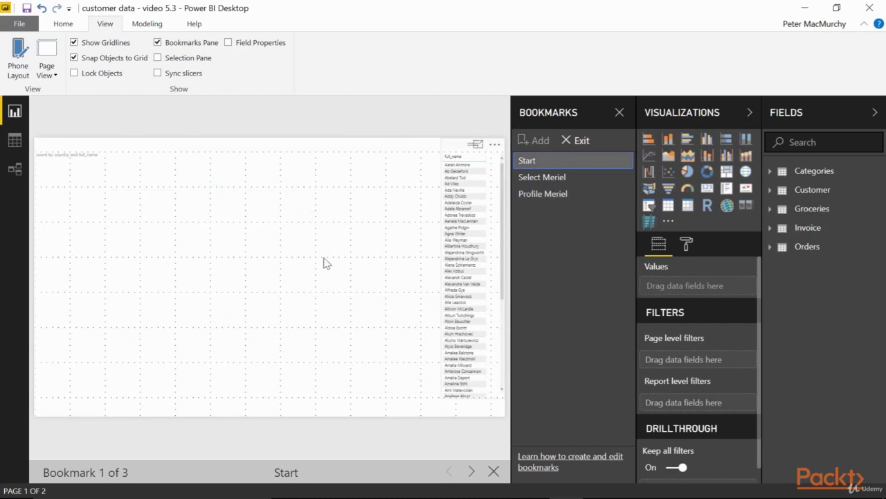
{"action": "left_click", "coordinate": [63, 23]}
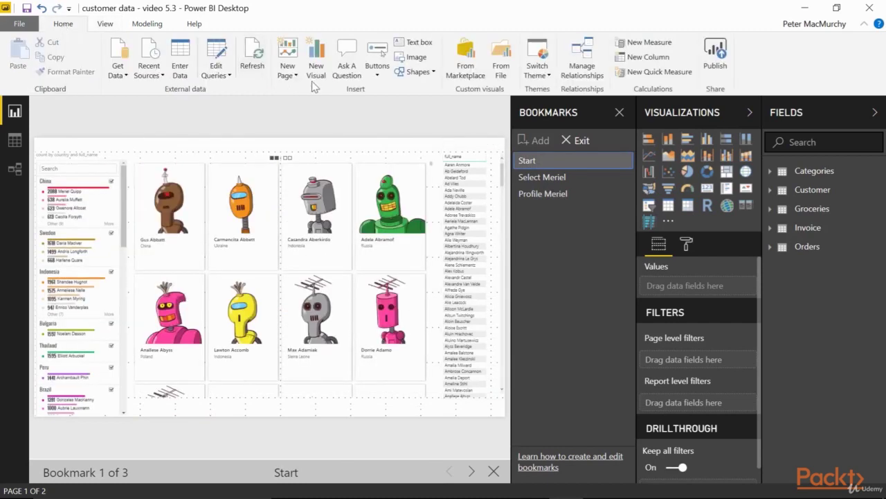
{"action": "left_click", "coordinate": [378, 74]}
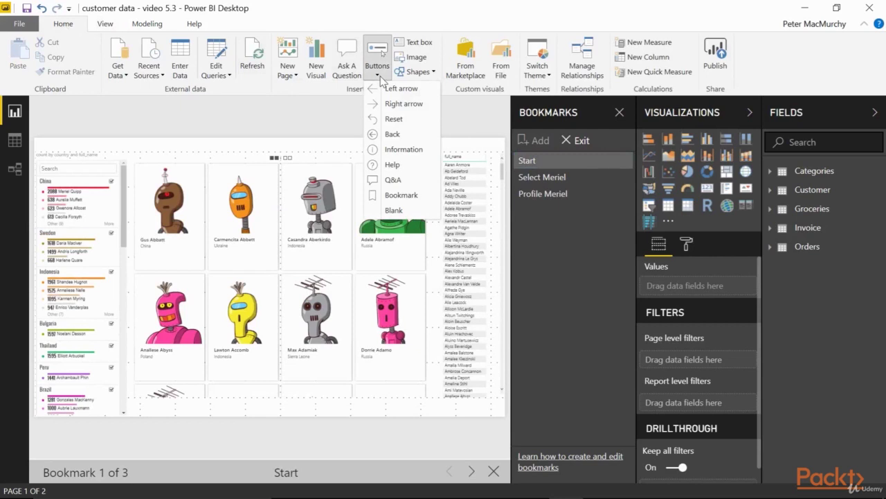
{"action": "left_click", "coordinate": [398, 196]}
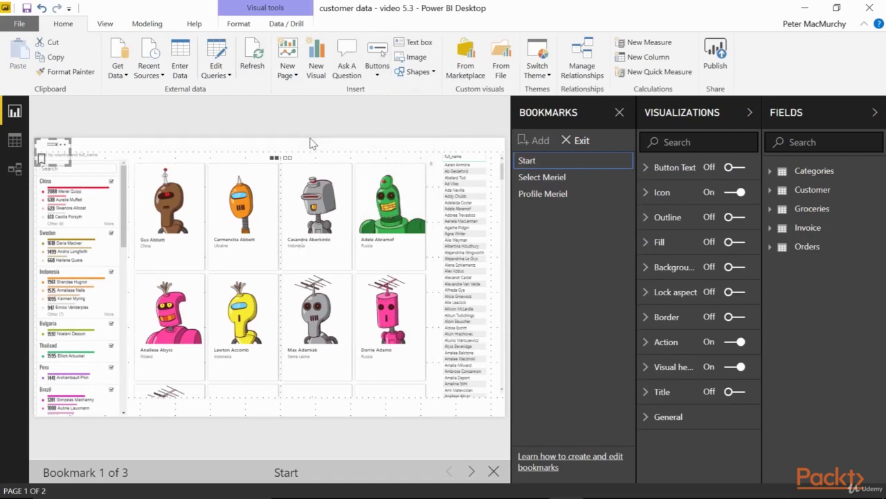
{"action": "left_click_drag", "start_coordinate": [47, 148], "coordinate": [209, 410]}
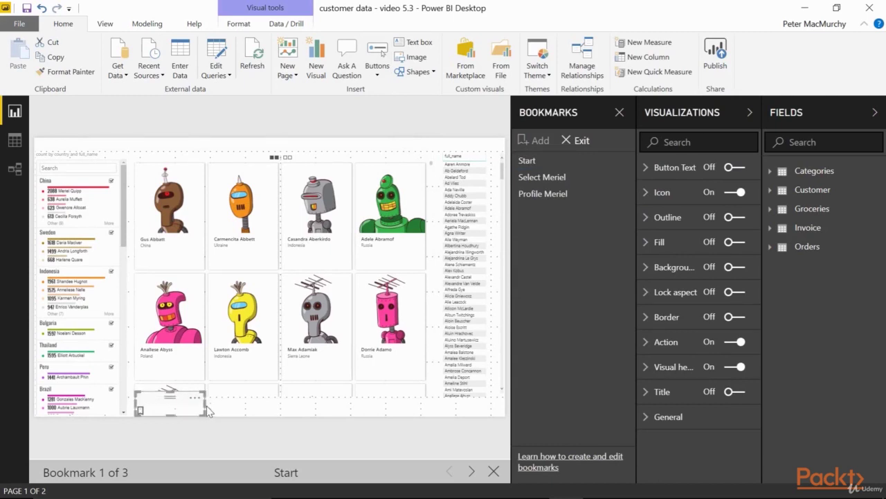
Step: Turn on button text with the default label 'Top Customer Profile'
{"action": "left_click", "coordinate": [726, 171]}
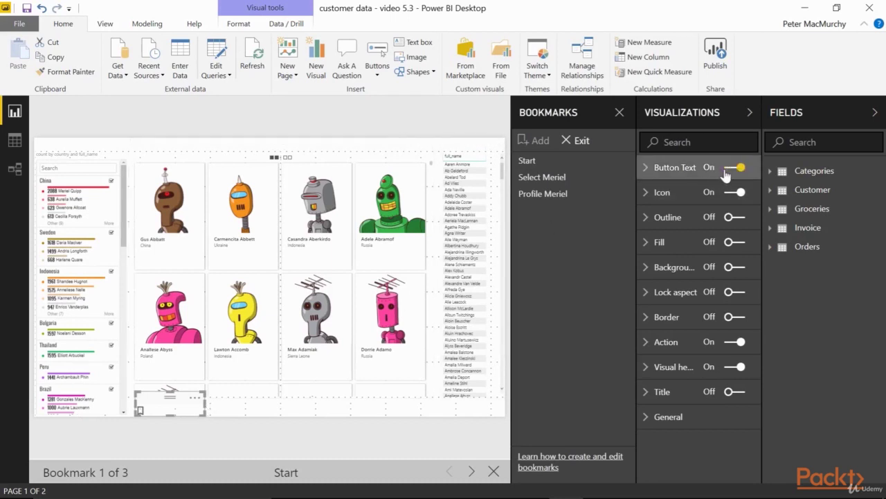
{"action": "left_click", "coordinate": [651, 171]}
{"action": "left_click", "coordinate": [672, 235]}
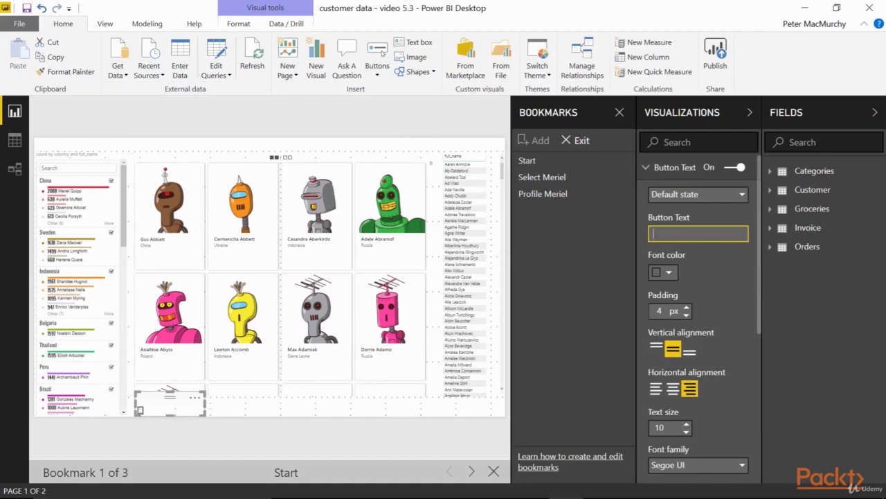
{"action": "type", "text": "Top Customer Profile"}
Step: Set the button's on-hover label to 'Go to Profile' and on-press label to 'Loading Profile...'
{"action": "left_click", "coordinate": [713, 200]}
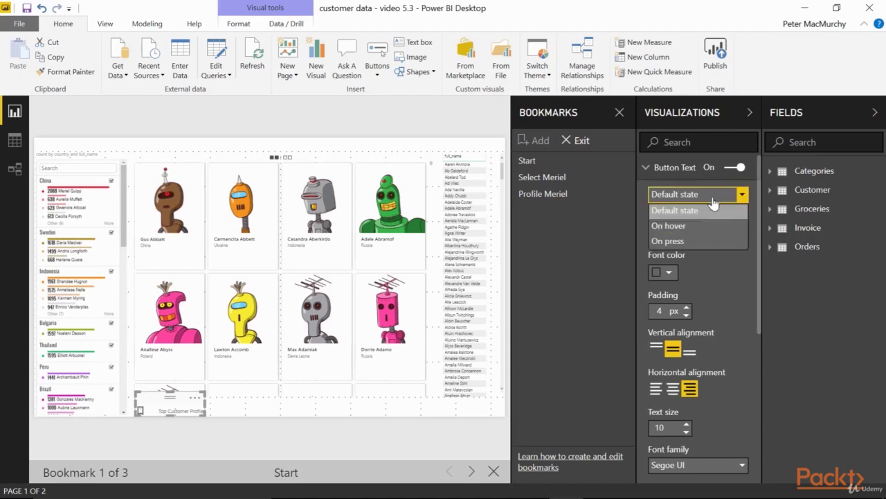
{"action": "left_click", "coordinate": [715, 226]}
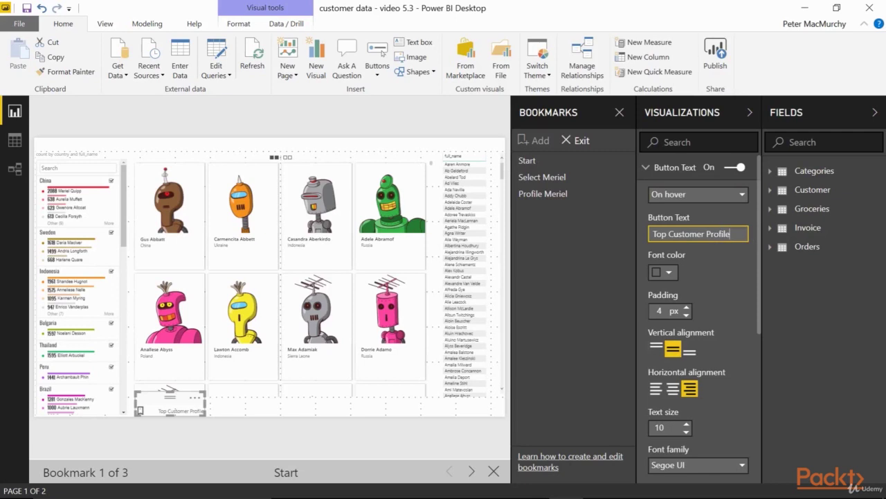
{"action": "key", "text": "ctrl+a"}
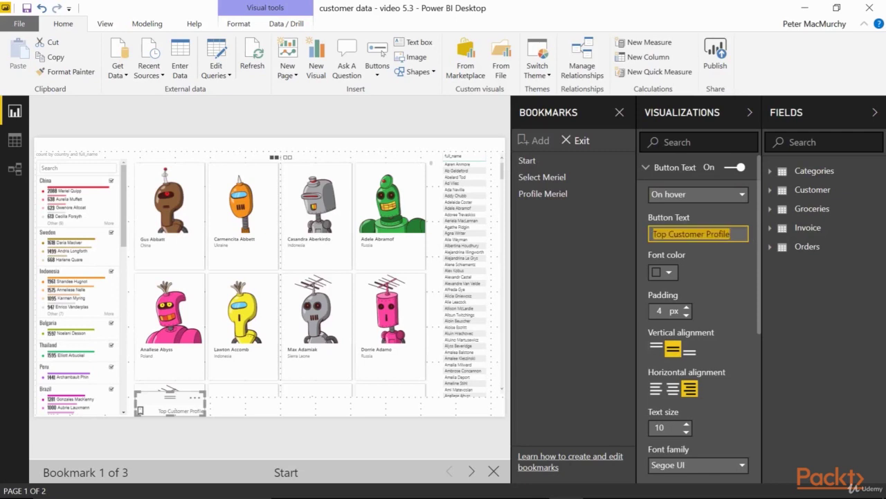
{"action": "type", "text": "Go to Pr"}
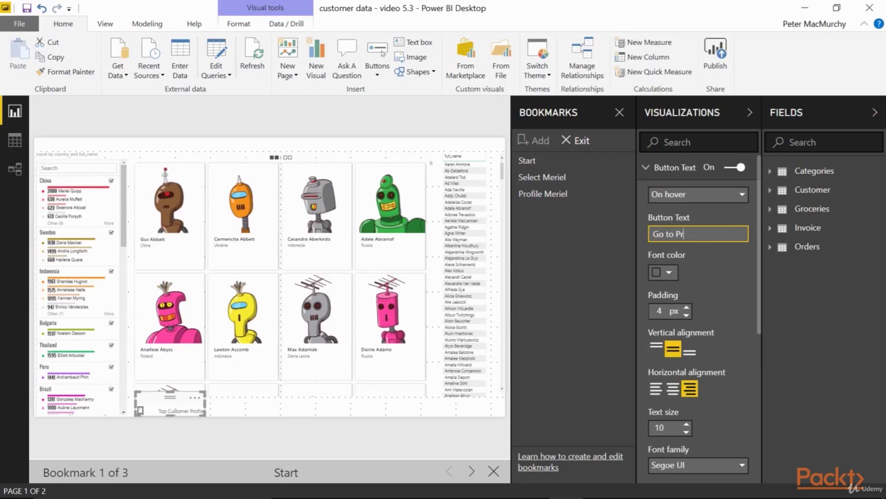
{"action": "type", "text": "ofile"}
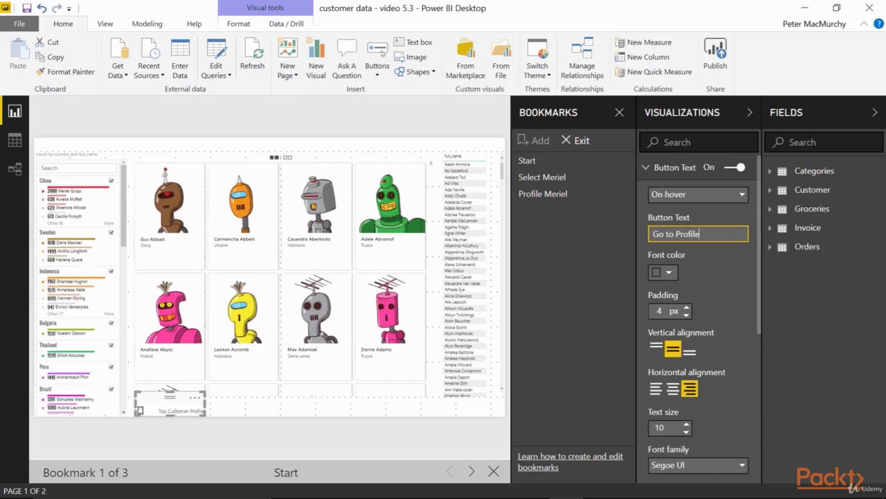
{"action": "left_click", "coordinate": [741, 196]}
{"action": "left_click", "coordinate": [725, 242]}
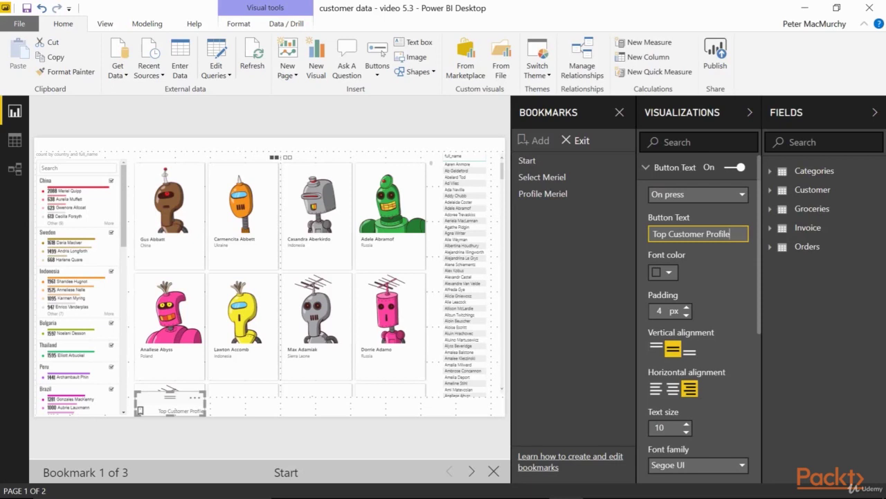
{"action": "key", "text": "ctrl+a"}
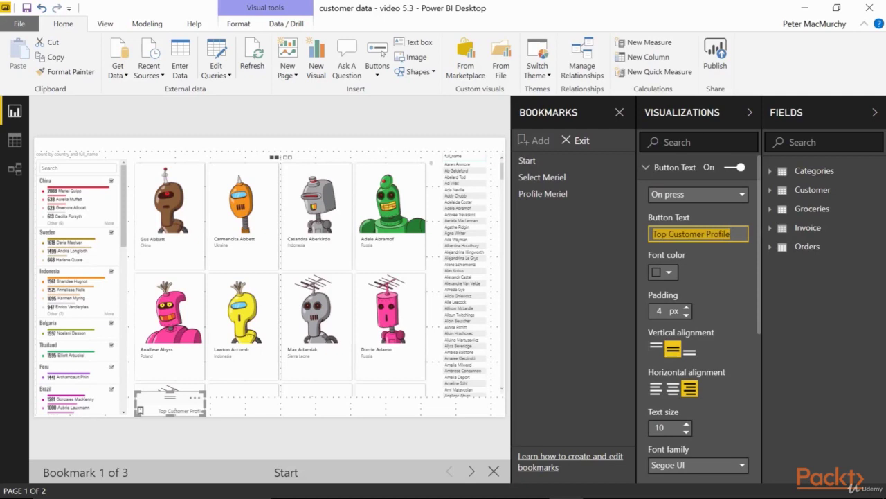
{"action": "type", "text": "Loading Profile"}
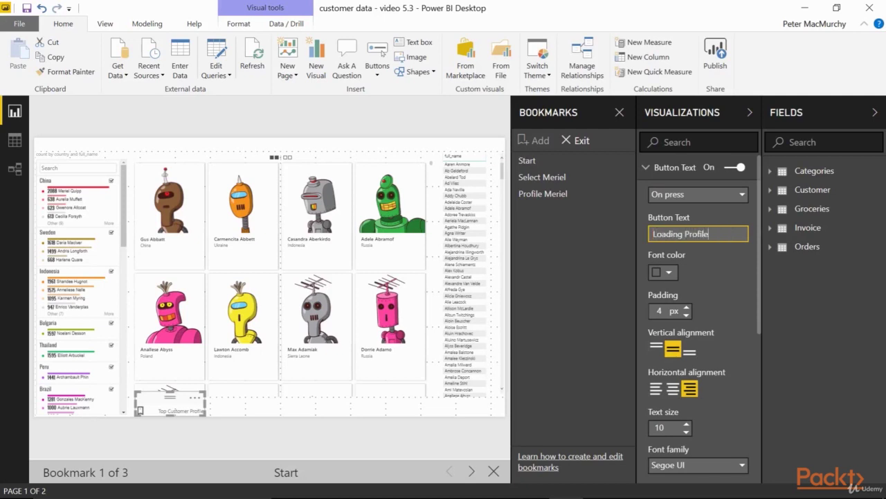
{"action": "type", "text": "..."}
Step: Link the button's action to the Profile Meriel bookmark and Ctrl+click it to test
{"action": "left_click", "coordinate": [645, 167]}
{"action": "left_click", "coordinate": [644, 342]}
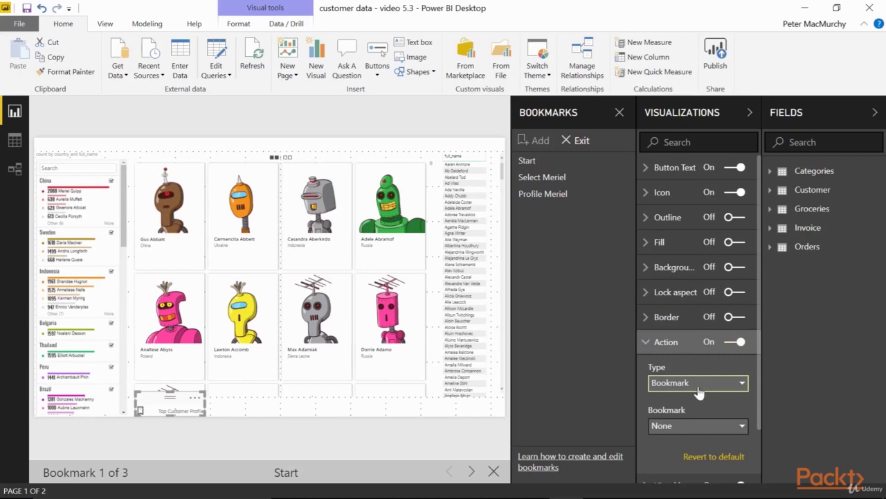
{"action": "left_click", "coordinate": [696, 425]}
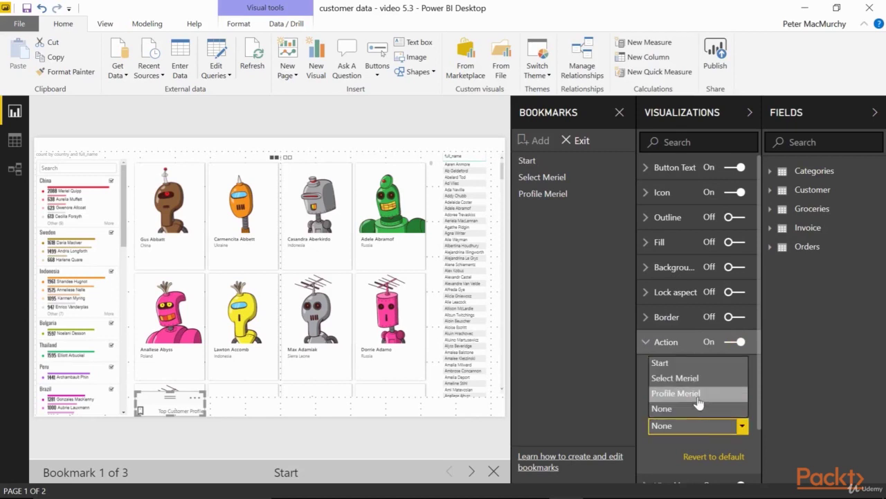
{"action": "left_click", "coordinate": [698, 395]}
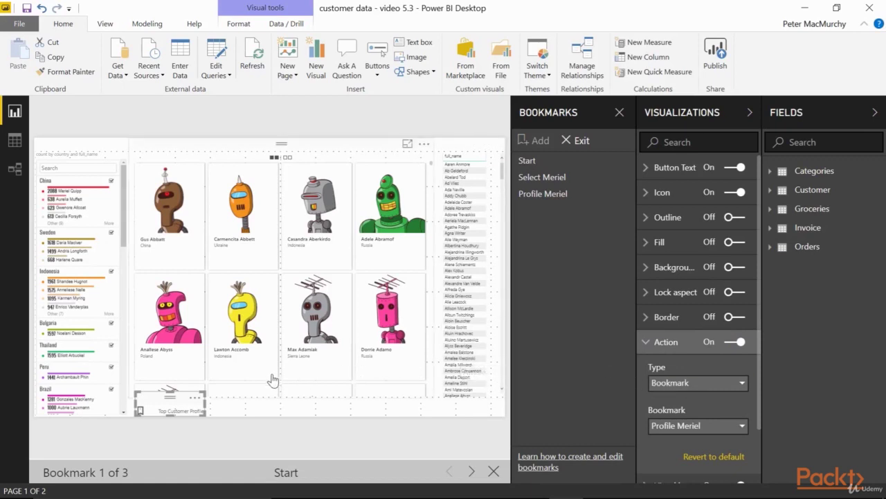
{"action": "left_click", "coordinate": [172, 415], "text": "ctrl"}
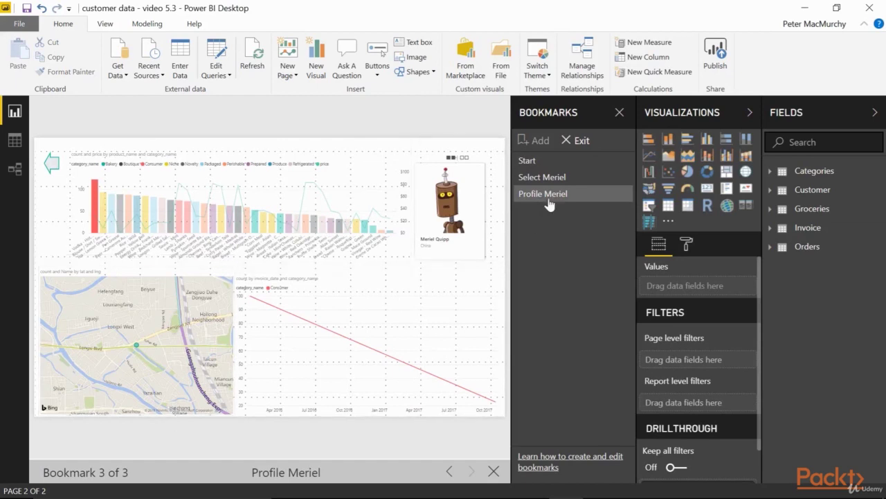
Step: Return to the Start bookmark and save the report as 'customer data - video 5.4'
{"action": "left_click", "coordinate": [554, 165]}
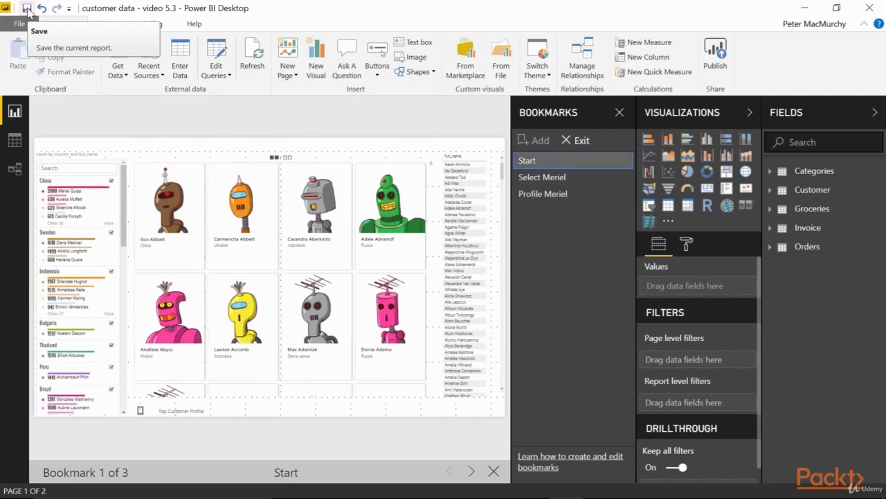
{"action": "left_click", "coordinate": [20, 23]}
{"action": "left_click", "coordinate": [42, 131]}
{"action": "left_click", "coordinate": [186, 298]}
{"action": "key", "text": "BackSpace"}
{"action": "type", "text": "4"}
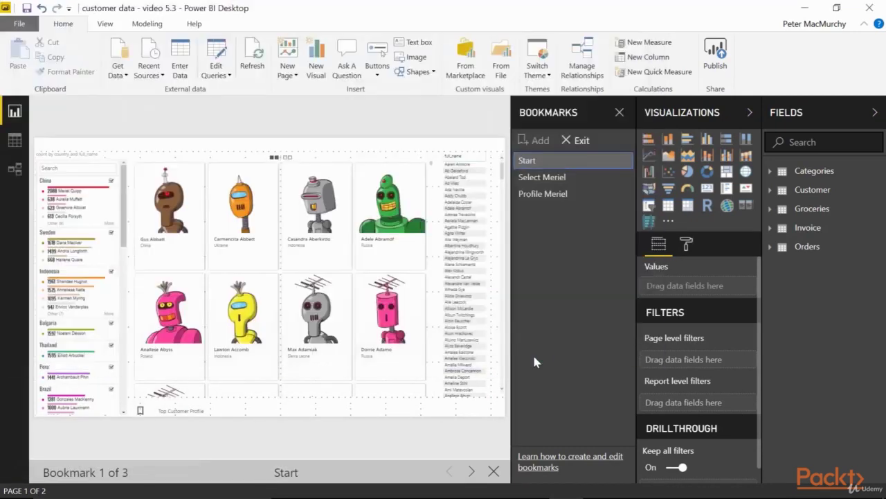
{"action": "left_click", "coordinate": [532, 353]}
Step: Publish the report to My workspace and open it in the browser
{"action": "left_click", "coordinate": [718, 53]}
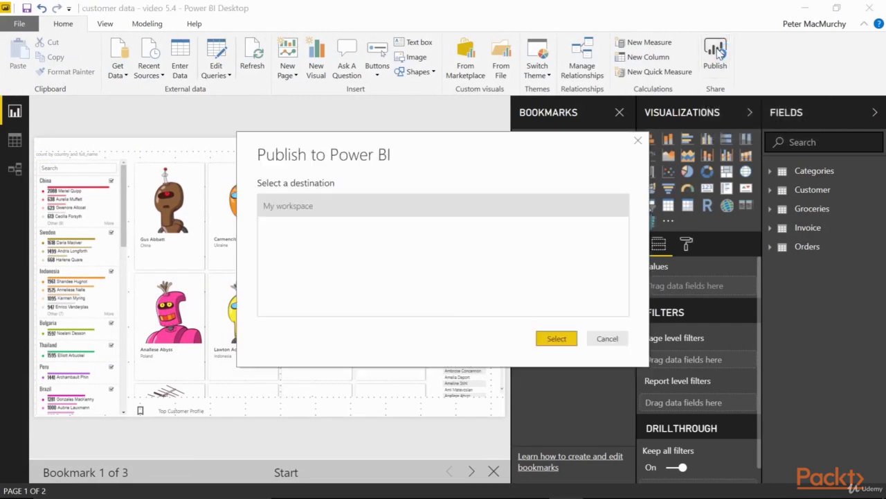
{"action": "left_click", "coordinate": [550, 337]}
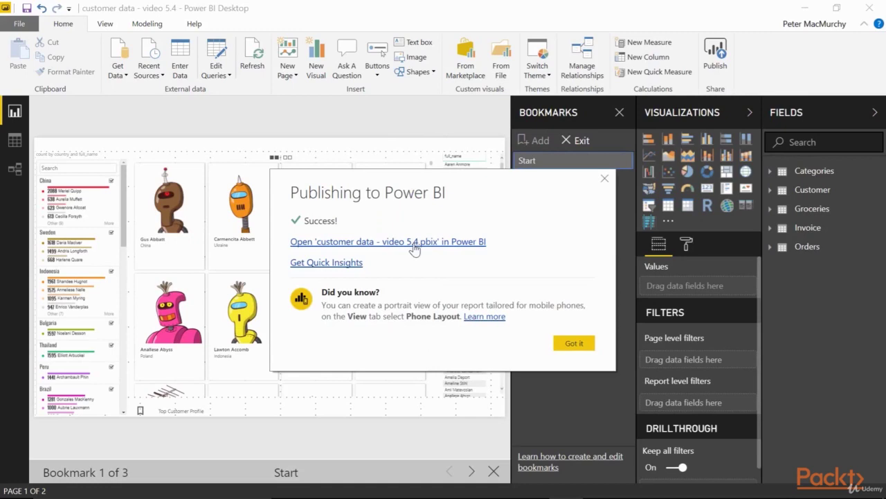
{"action": "left_click", "coordinate": [359, 242]}
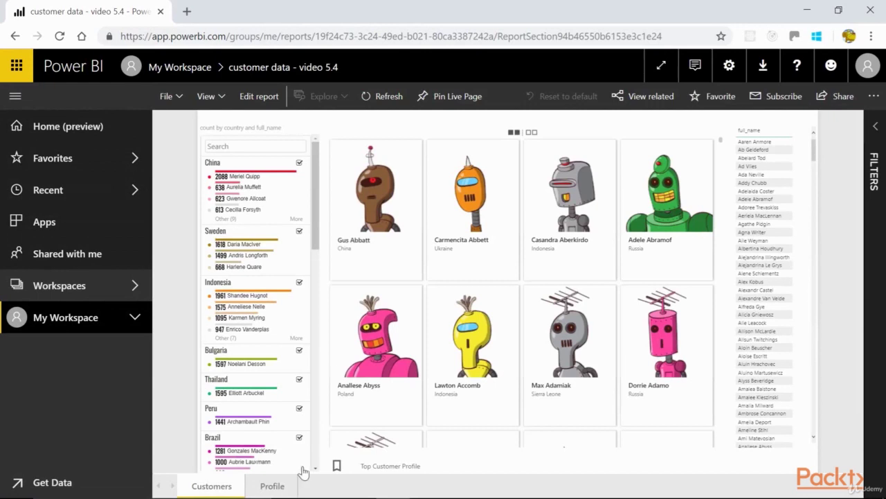
Step: Online, use the Top Customer Profile button to reach the Profile page, then open the View menu
{"action": "left_click", "coordinate": [338, 468]}
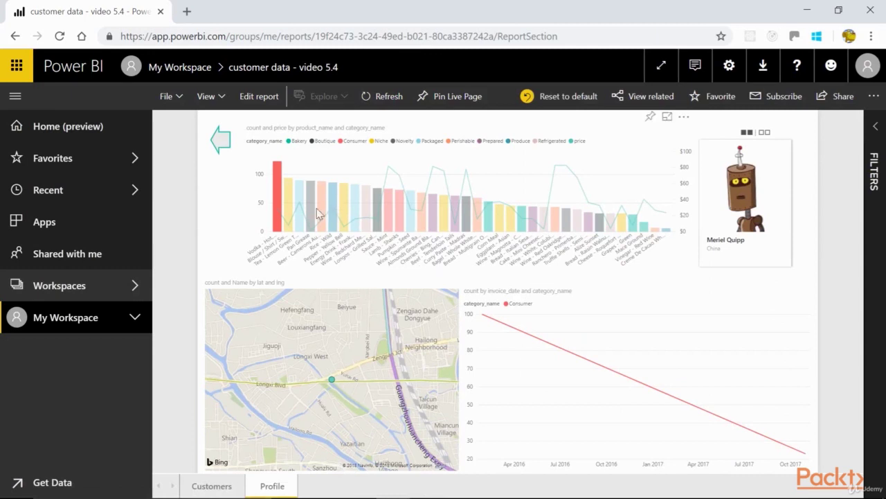
{"action": "mouse_move", "coordinate": [334, 217]}
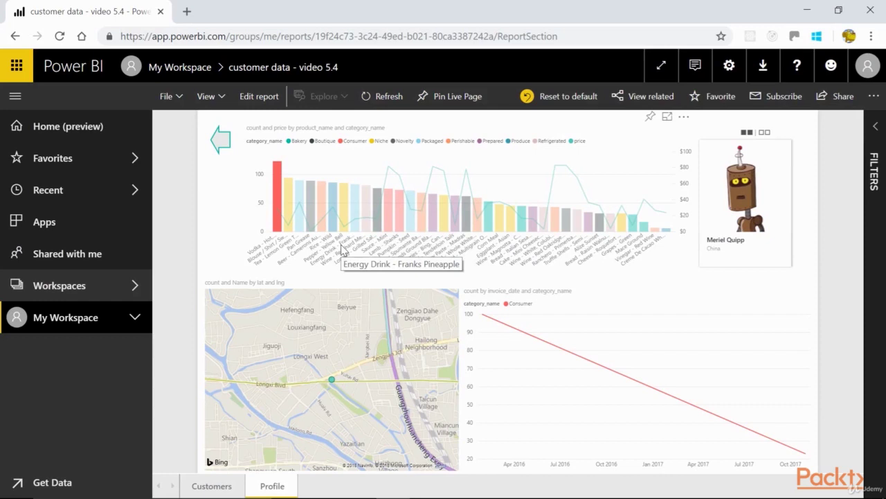
{"action": "left_click", "coordinate": [219, 99]}
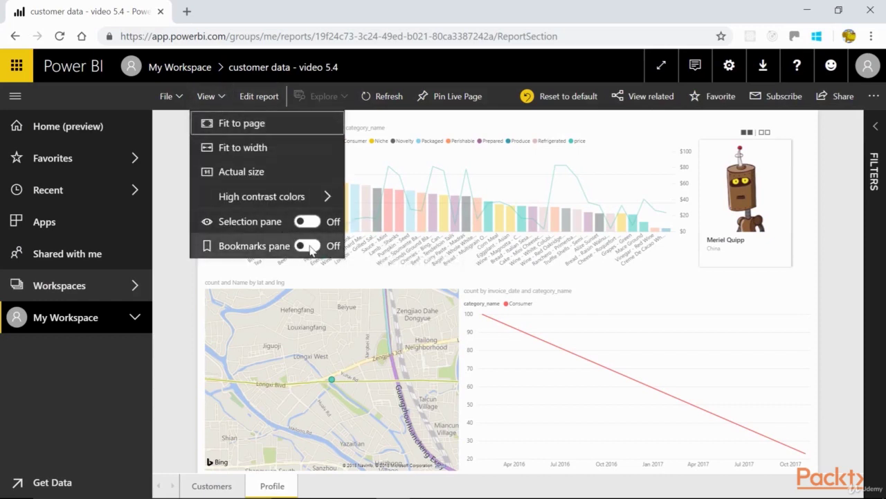
Step: Show the Bookmarks pane and preview the Start and Select Meriel bookmarks
{"action": "left_click", "coordinate": [305, 246]}
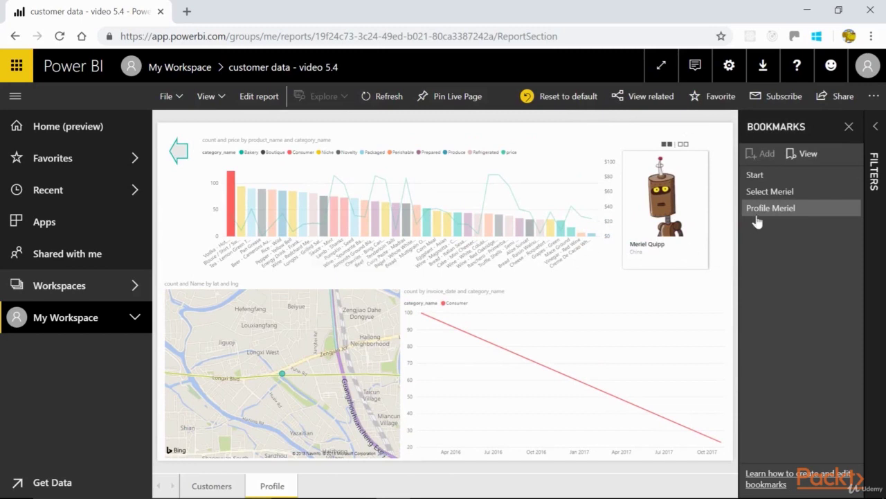
{"action": "left_click", "coordinate": [762, 180]}
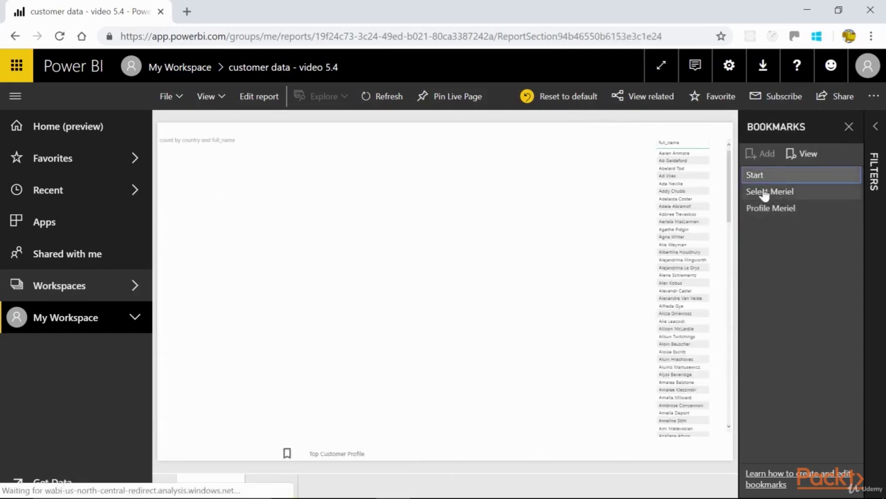
{"action": "left_click", "coordinate": [763, 193]}
Step: Play the bookmarks as a slideshow, advancing to Profile Meriel, bookmark 3 of 3
{"action": "left_click", "coordinate": [805, 153]}
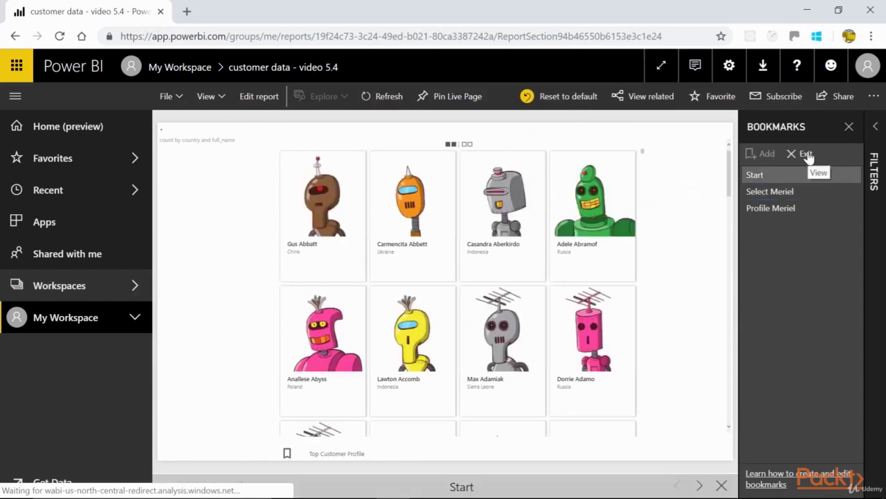
{"action": "left_click", "coordinate": [699, 486]}
{"action": "left_click", "coordinate": [700, 486]}
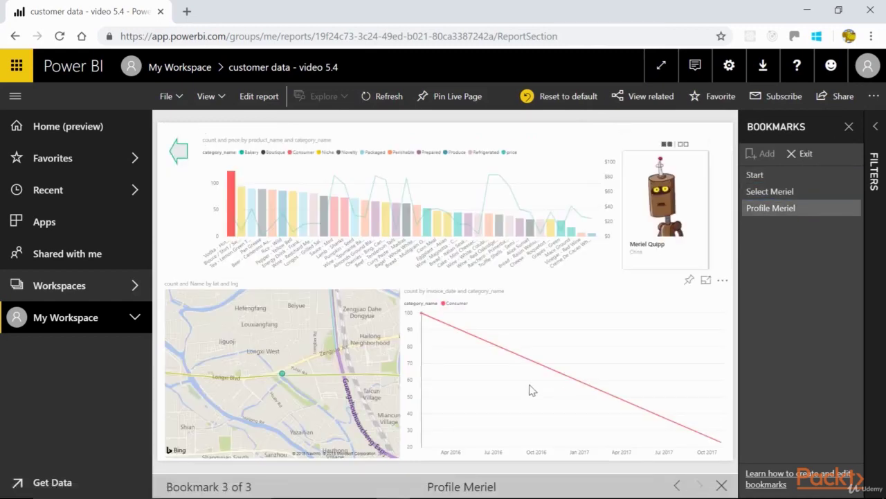
{"action": "mouse_move", "coordinate": [529, 386]}
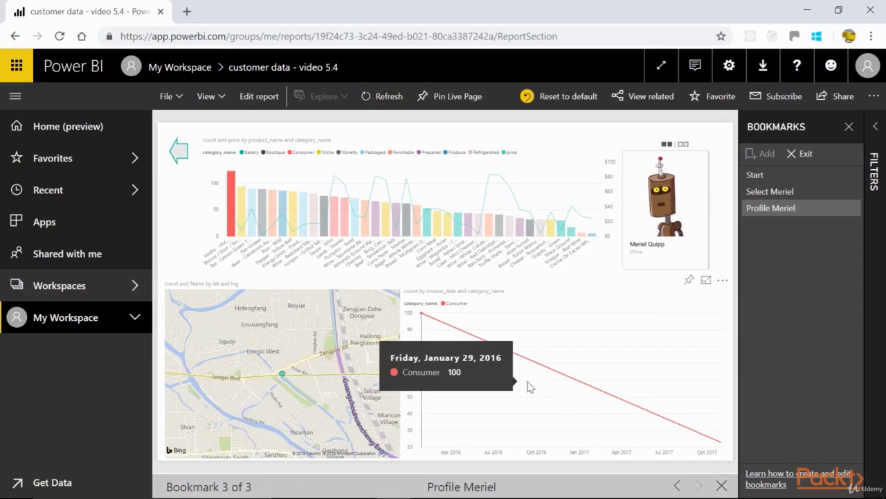